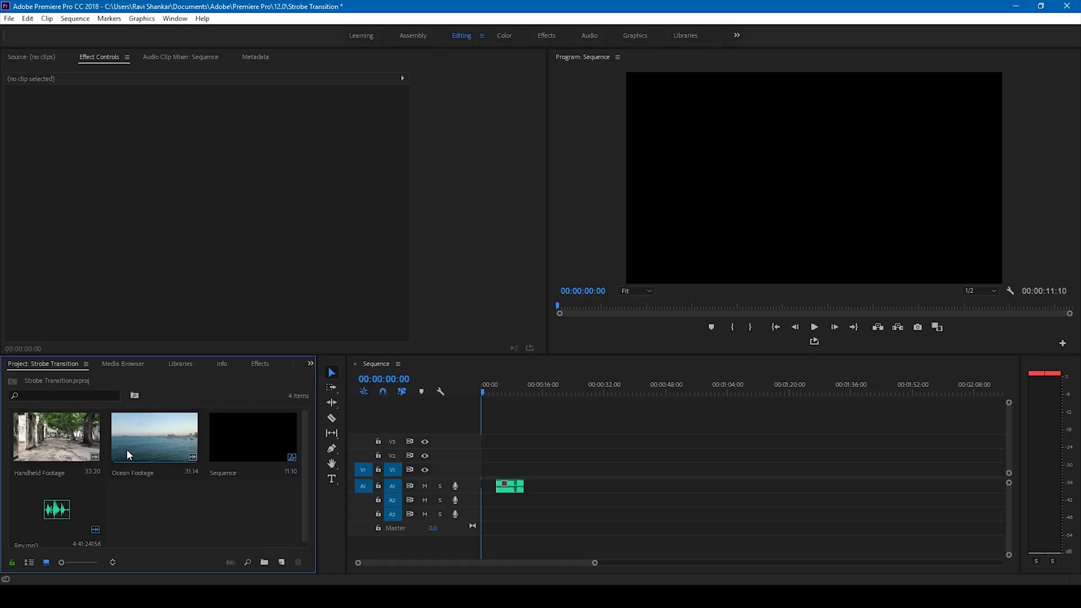
# Move the Handheld Footage and Ocean Footage clips onto V3 and shorten both by trimming their edges
pyautogui.keyDown('ctrl'); pyautogui.click(143, 427); pyautogui.keyUp('ctrl')
pyautogui.moveTo(143, 427); pyautogui.dragTo(478, 444)
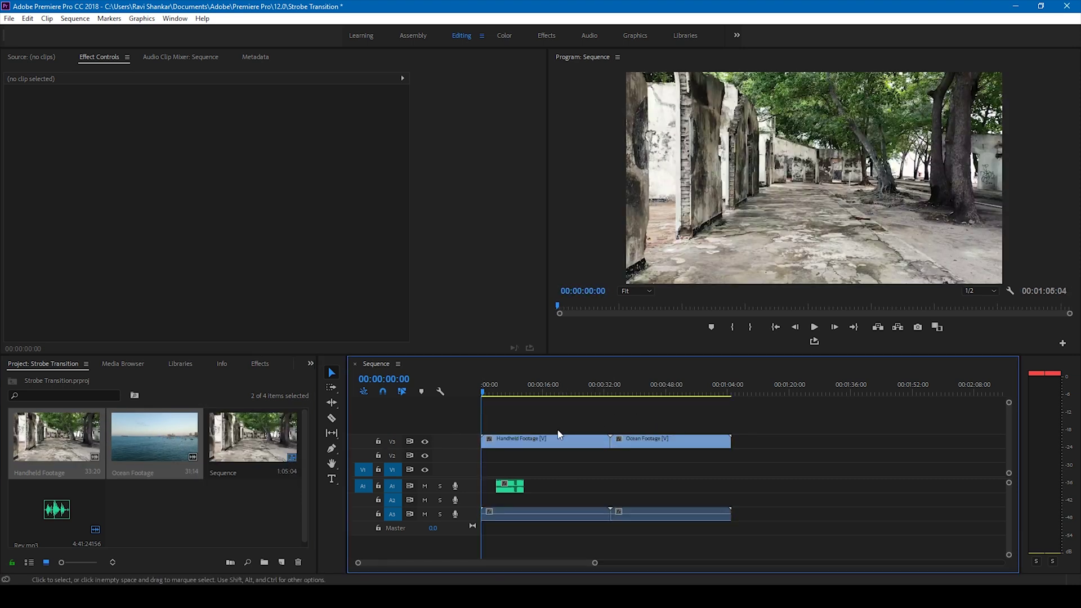
pyautogui.moveTo(485, 438); pyautogui.dragTo(571, 444)
pyautogui.click(644, 444)
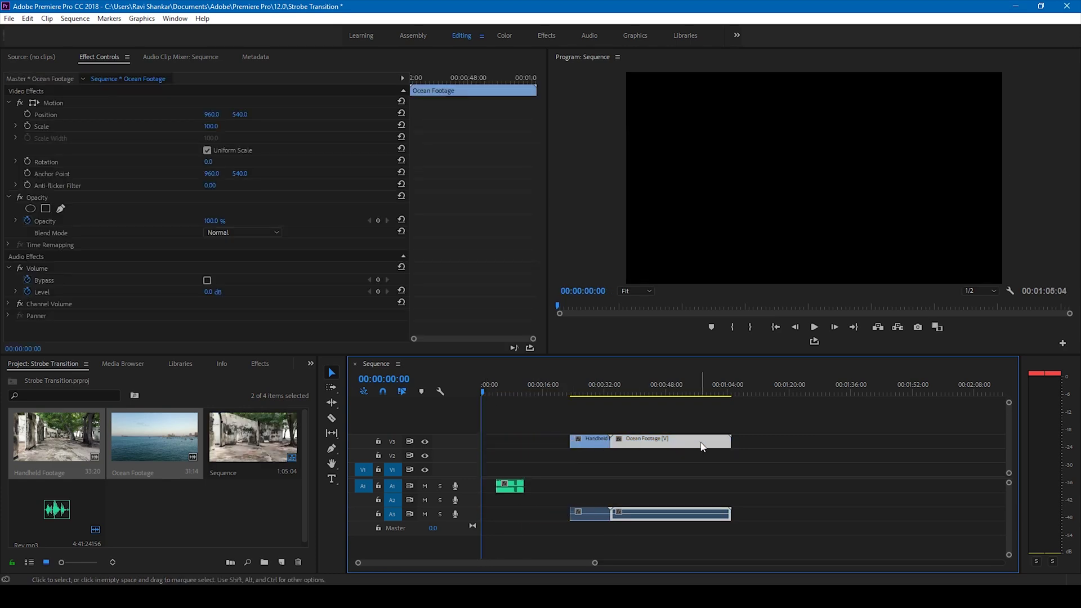
pyautogui.moveTo(730, 438); pyautogui.dragTo(505, 446)
# Shift Rev.mp3 later along track A1, leaving the playhead near 7 seconds
pyautogui.moveTo(483, 397); pyautogui.dragTo(513, 396)
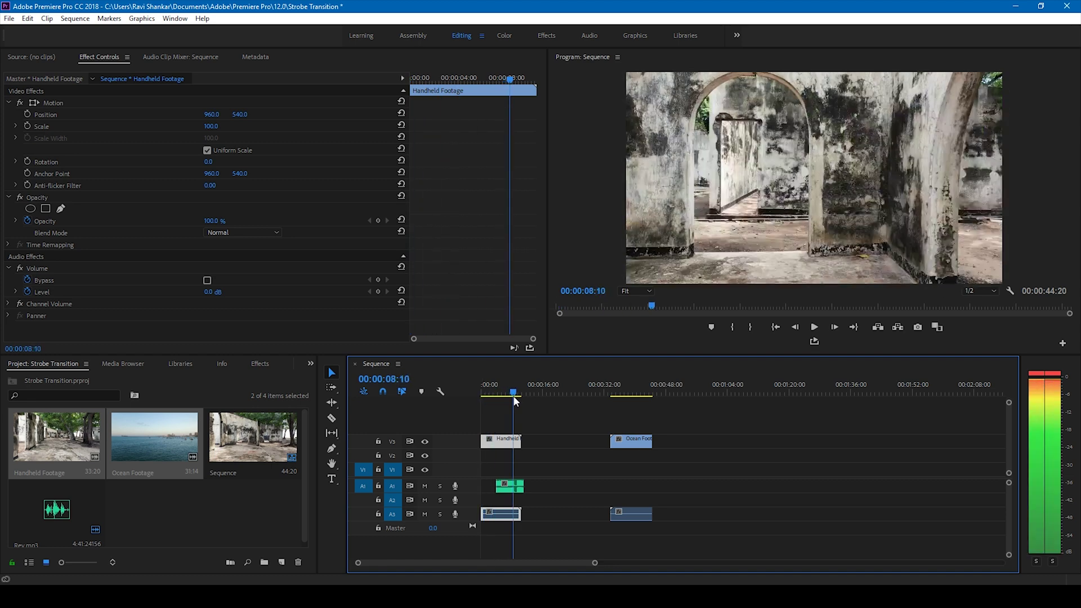
pyautogui.click(514, 487)
pyautogui.moveTo(504, 492); pyautogui.dragTo(556, 458)
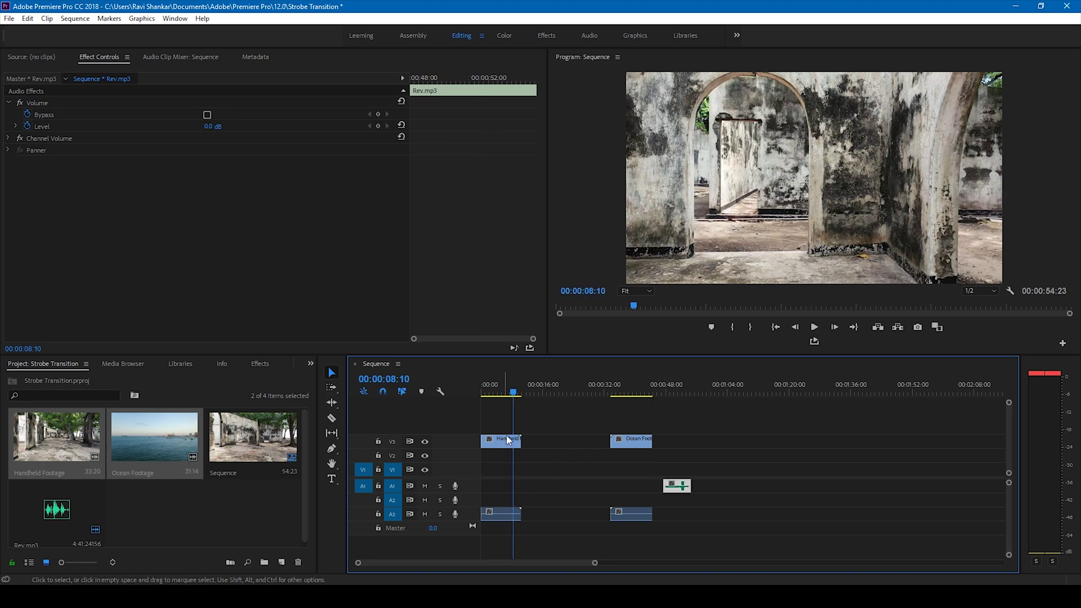
pyautogui.moveTo(505, 394); pyautogui.dragTo(516, 393)
# Move Ocean Footage down to V1 so it starts about 7 seconds in, under Handheld Footage's tail
pyautogui.click(633, 438)
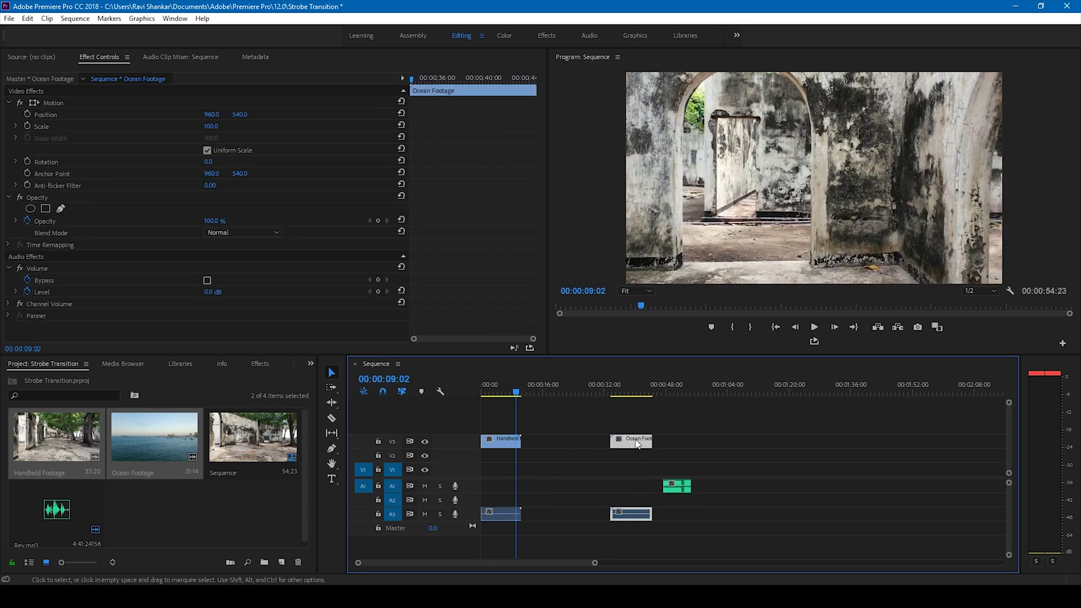
pyautogui.moveTo(627, 446); pyautogui.dragTo(528, 475)
pyautogui.moveTo(595, 563); pyautogui.dragTo(494, 563)
pyautogui.click(554, 393)
pyautogui.moveTo(553, 392)
pyautogui.mouseDown()
pyautogui.moveTo(586, 403)
pyautogui.moveTo(556, 404)
pyautogui.mouseUp()
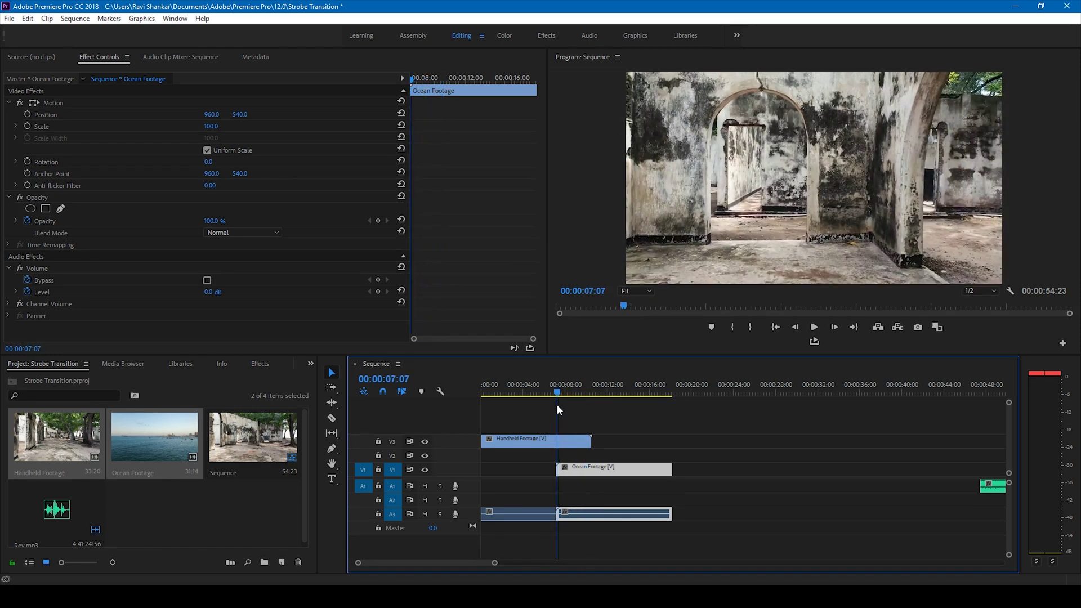
# Razor-cut Handheld Footage on V3 at about 7 seconds, then select its second piece
pyautogui.click(332, 418)
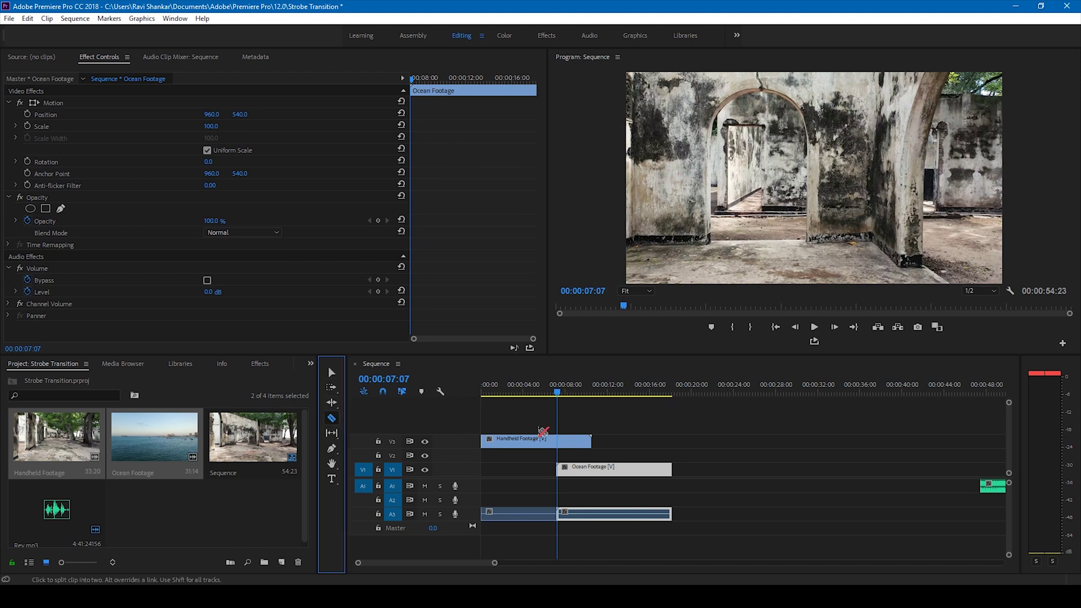
pyautogui.click(561, 440)
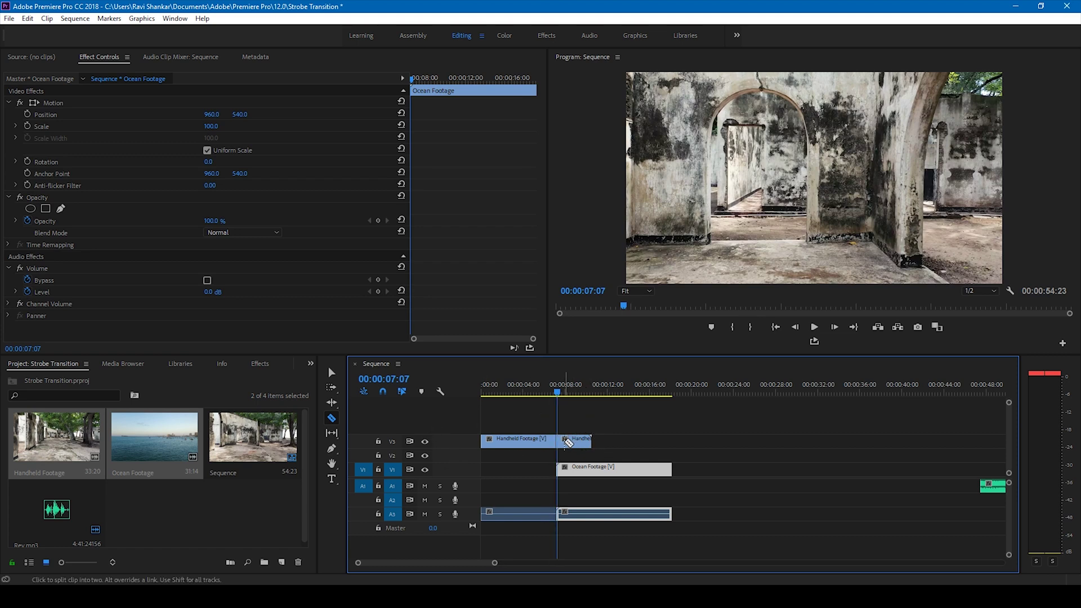
pyautogui.click(333, 374)
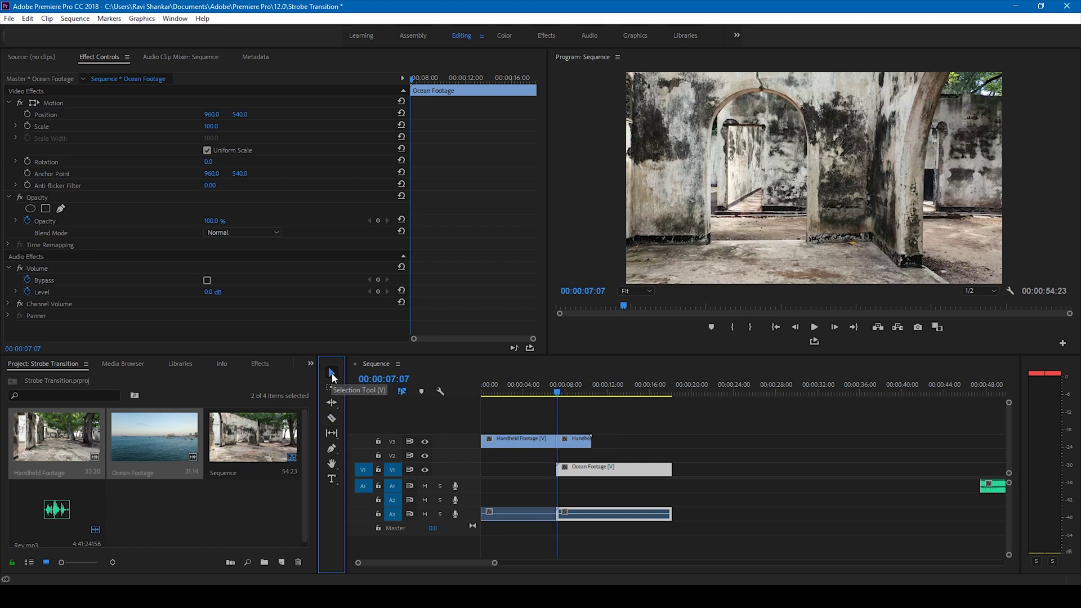
pyautogui.click(573, 440)
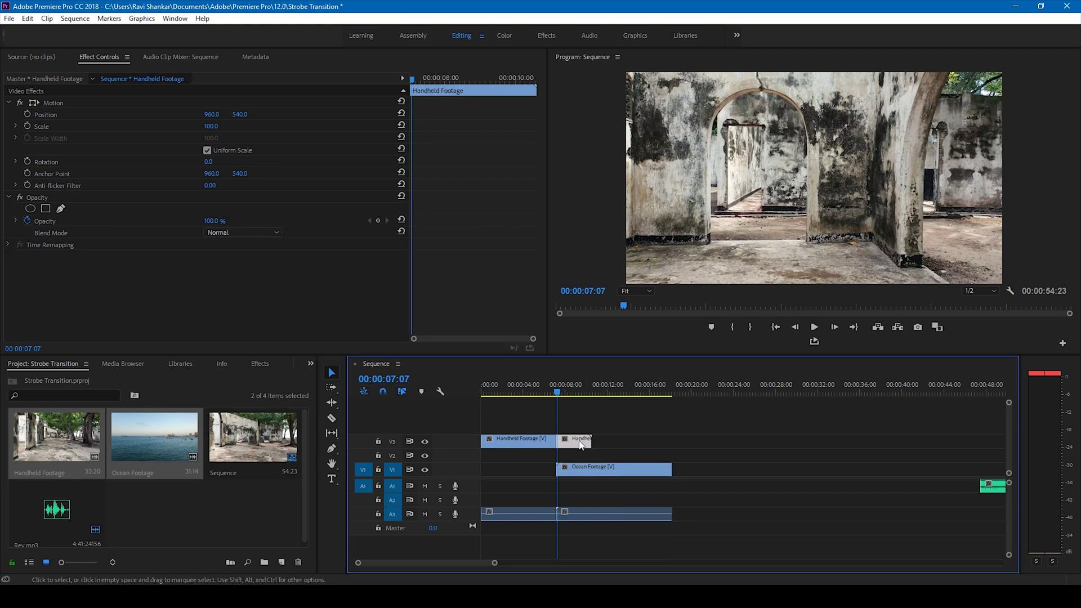
# Search the effects for 'Strobe l' and apply Strobe Light to the second Handheld Footage piece
pyautogui.click(571, 388)
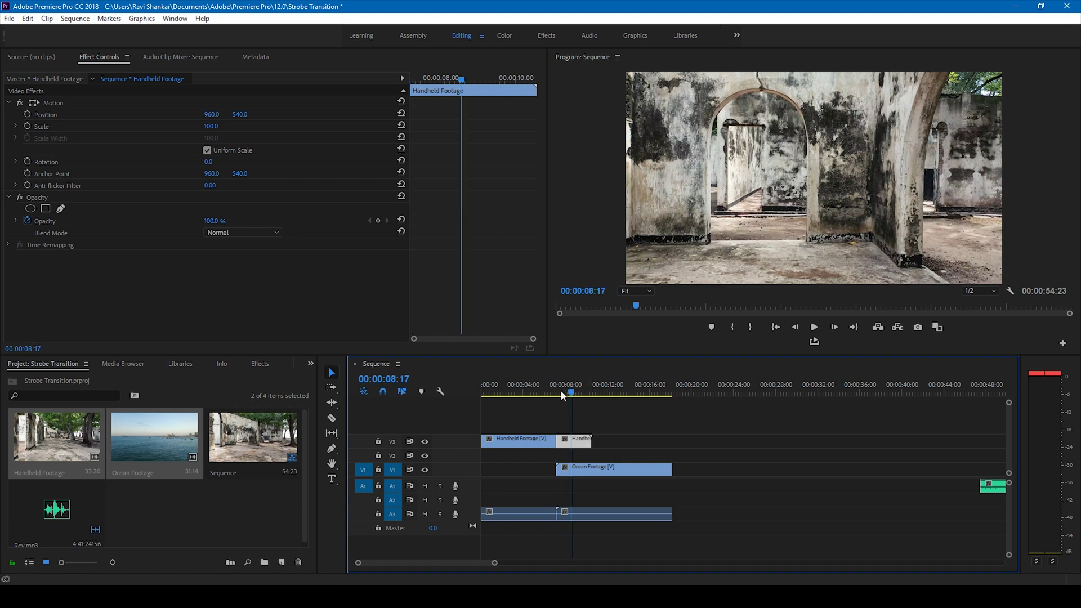
pyautogui.click(251, 366)
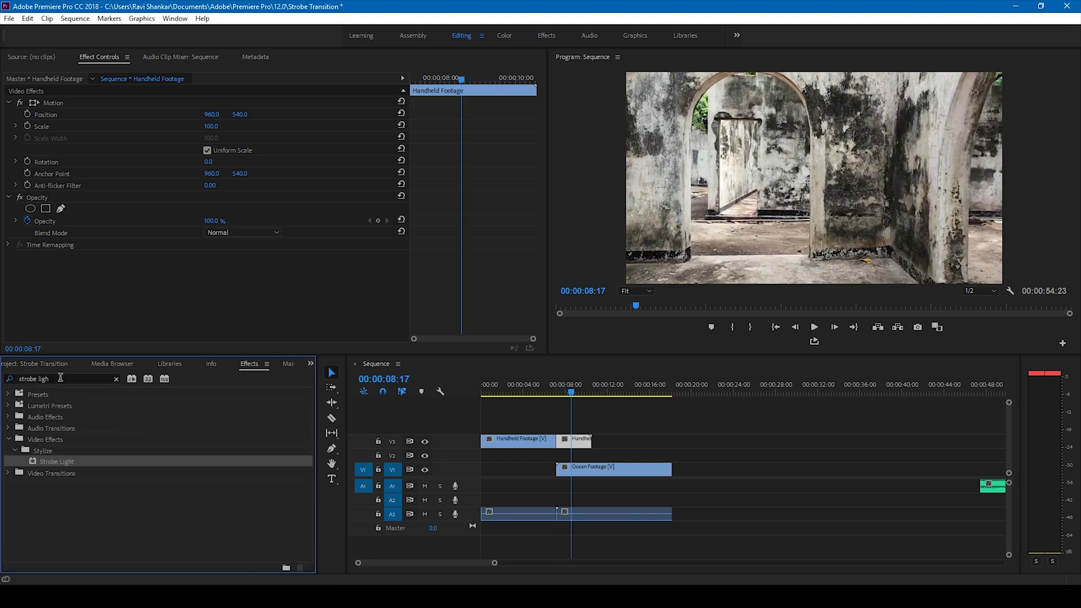
pyautogui.click(61, 377)
pyautogui.press('BackSpace')
pyautogui.press('BackSpace')
pyautogui.press('BackSpace')
pyautogui.press('BackSpace')
pyautogui.press('BackSpace')
pyautogui.press('BackSpace')
pyautogui.press('BackSpace')
pyautogui.press('BackSpace')
pyautogui.press('BackSpace')
pyautogui.press('BackSpace')
pyautogui.press('BackSpace')
pyautogui.write('Strobe l')
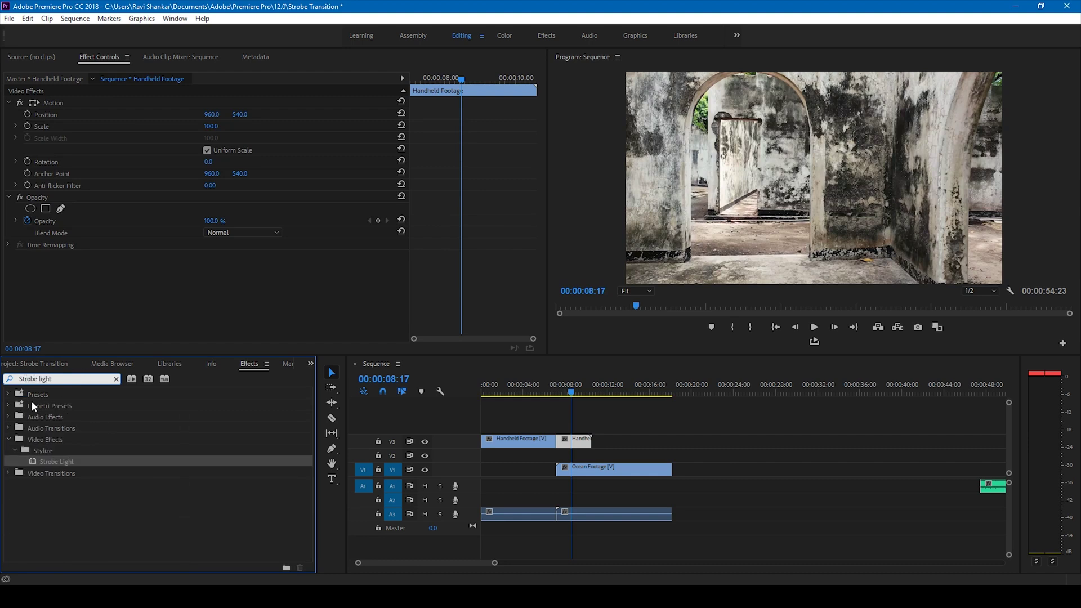
pyautogui.moveTo(48, 466); pyautogui.dragTo(573, 446)
pyautogui.moveTo(532, 207); pyautogui.dragTo(539, 248)
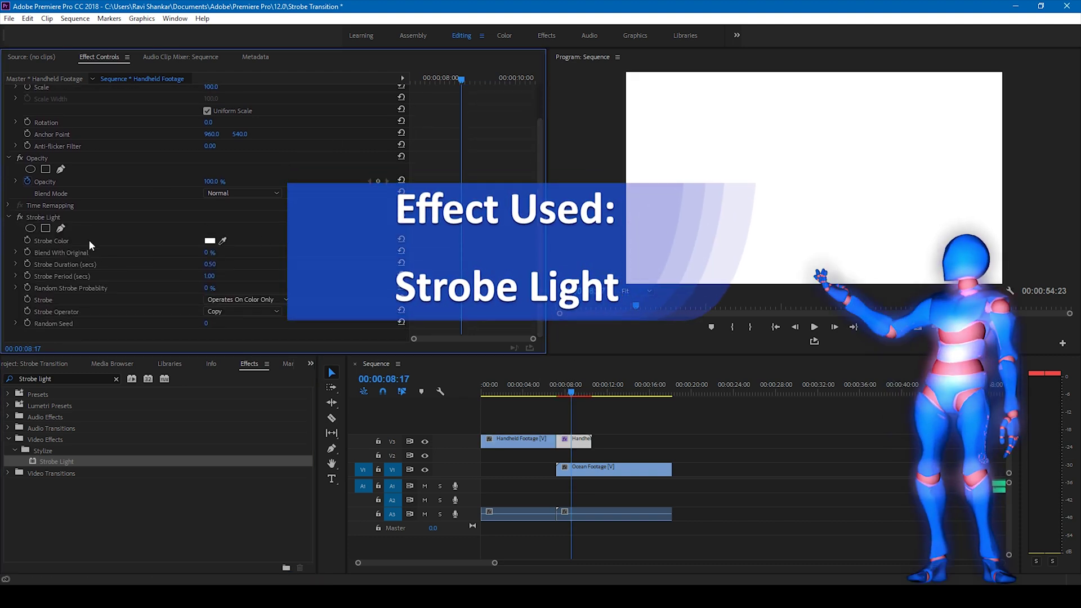
# Set Strobe Duration to 0.10 and Strobe Period to 0.20, leaving Random Seed at 0
pyautogui.click(44, 219)
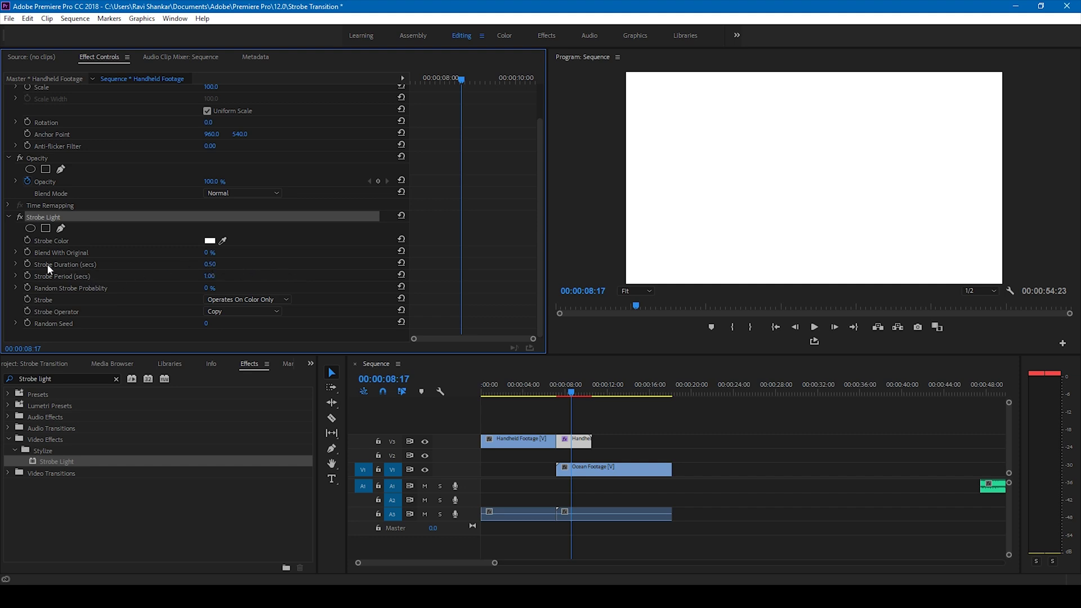
pyautogui.click(210, 265)
pyautogui.write('0.1')
pyautogui.press('Return')
pyautogui.click(218, 274)
pyautogui.press('Return')
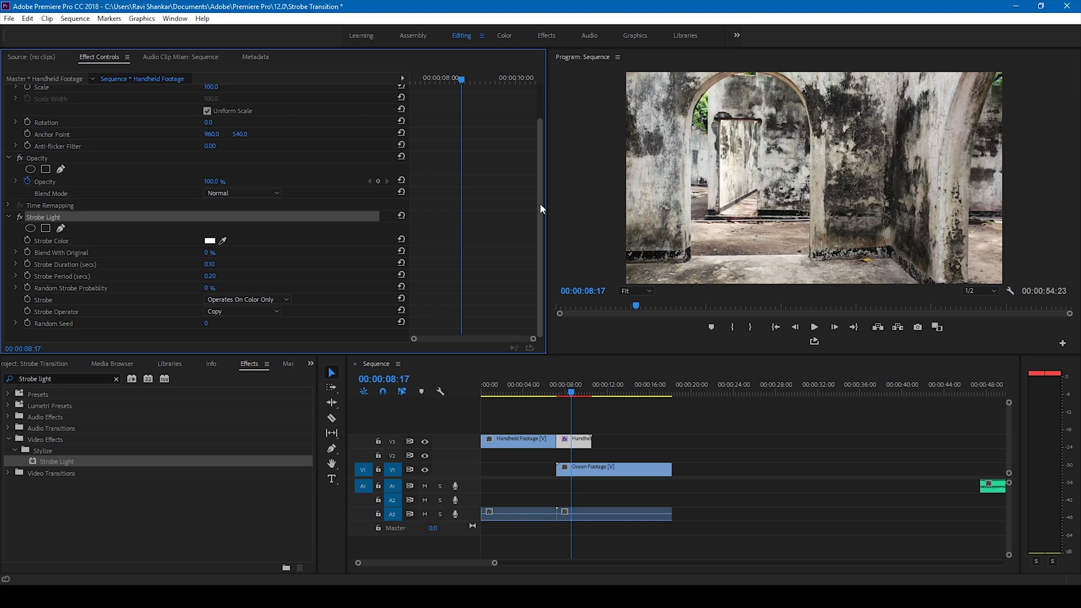
pyautogui.moveTo(206, 323)
pyautogui.mouseDown()
pyautogui.moveTo(220, 323)
pyautogui.moveTo(207, 326)
pyautogui.mouseUp()
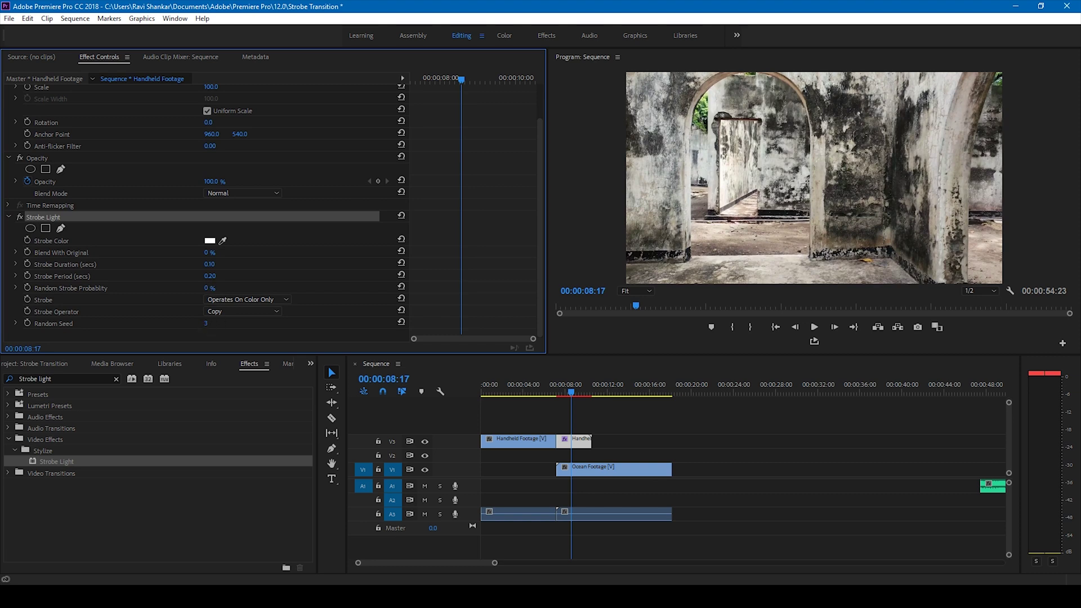
pyautogui.moveTo(207, 326); pyautogui.dragTo(202, 325)
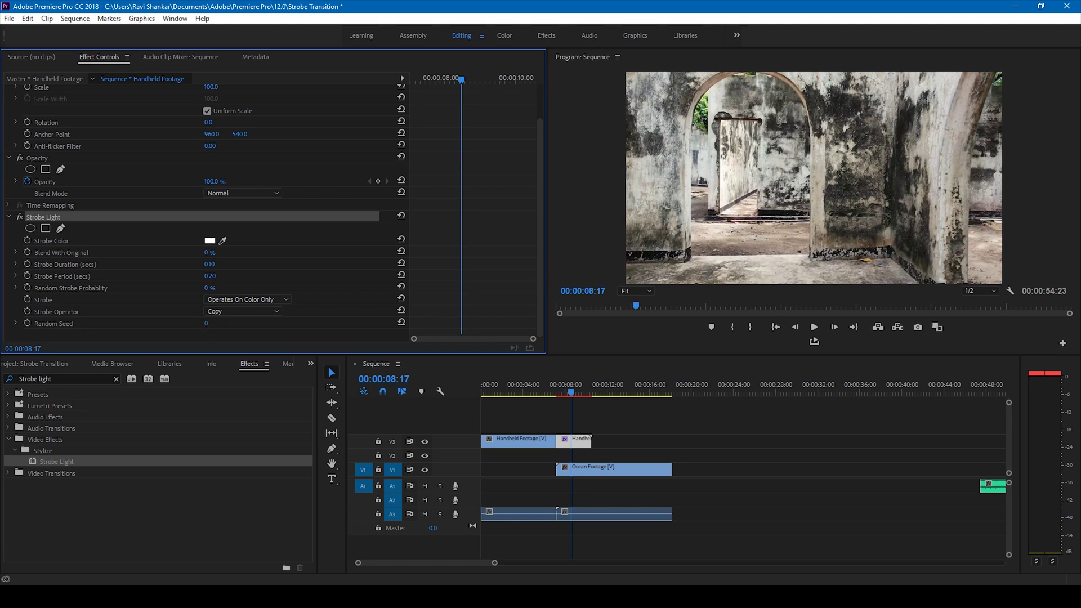
# Play back the strobe section several times from just before it starts
pyautogui.click(559, 391)
pyautogui.press('space')
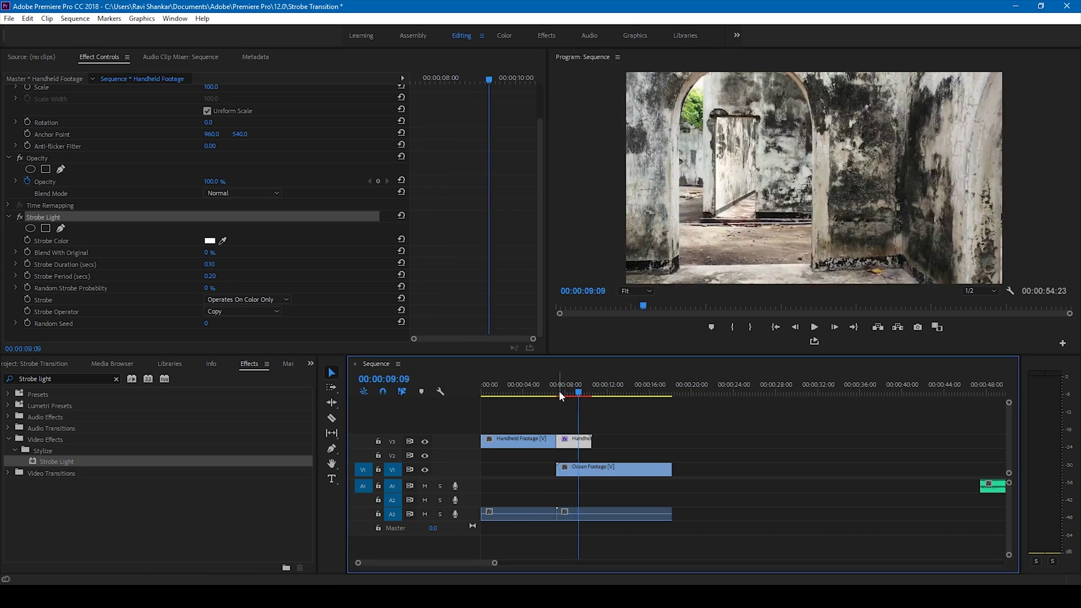
pyautogui.click(559, 390)
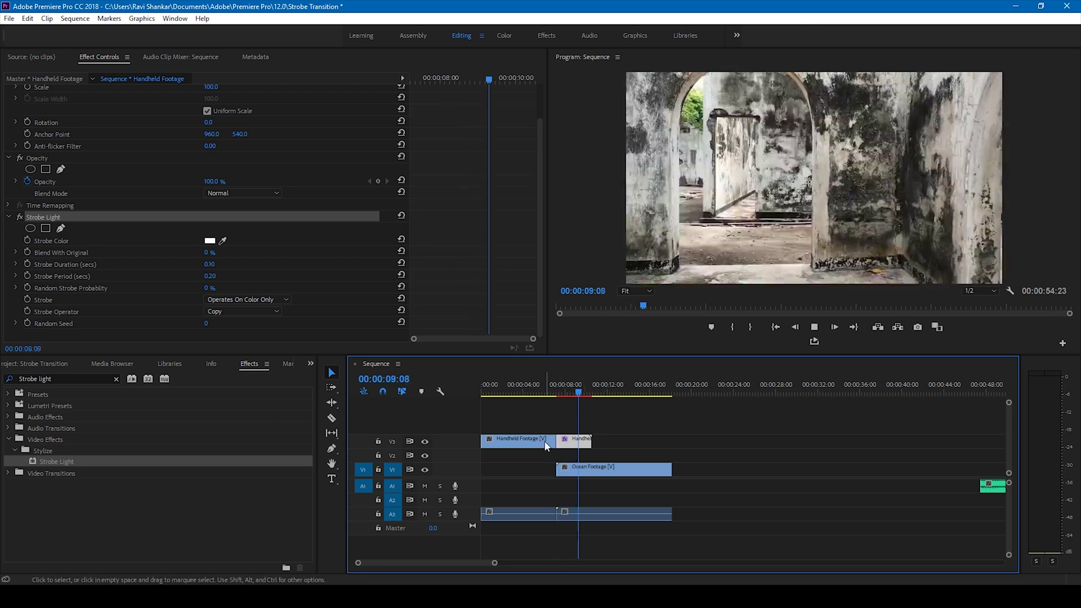
pyautogui.click(559, 391)
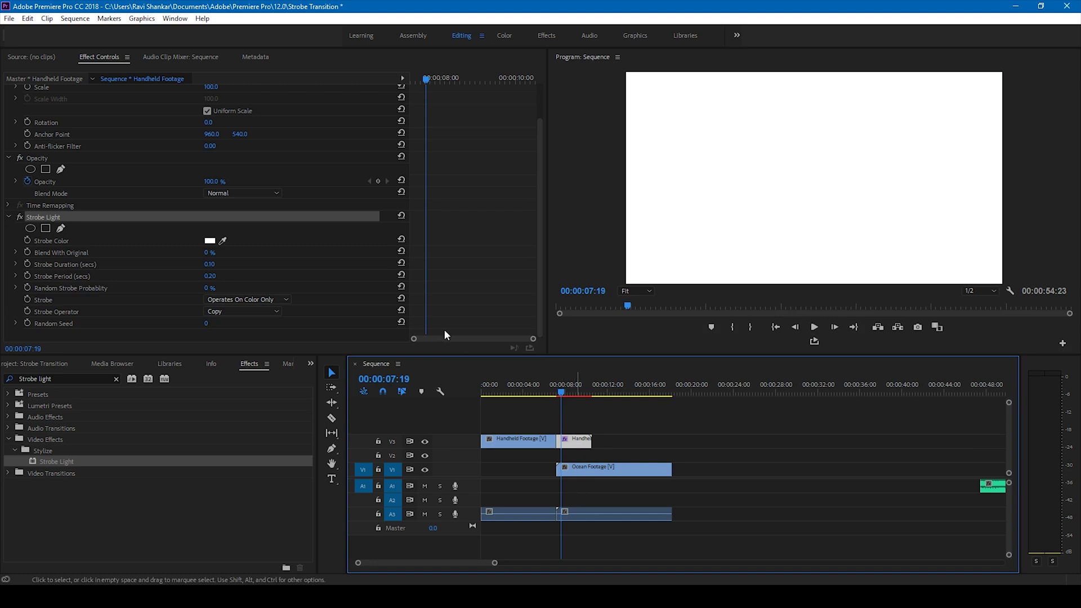
# Set the Strobe option to Makes Layer Transparent and preview the ocean flashing through
pyautogui.click(270, 300)
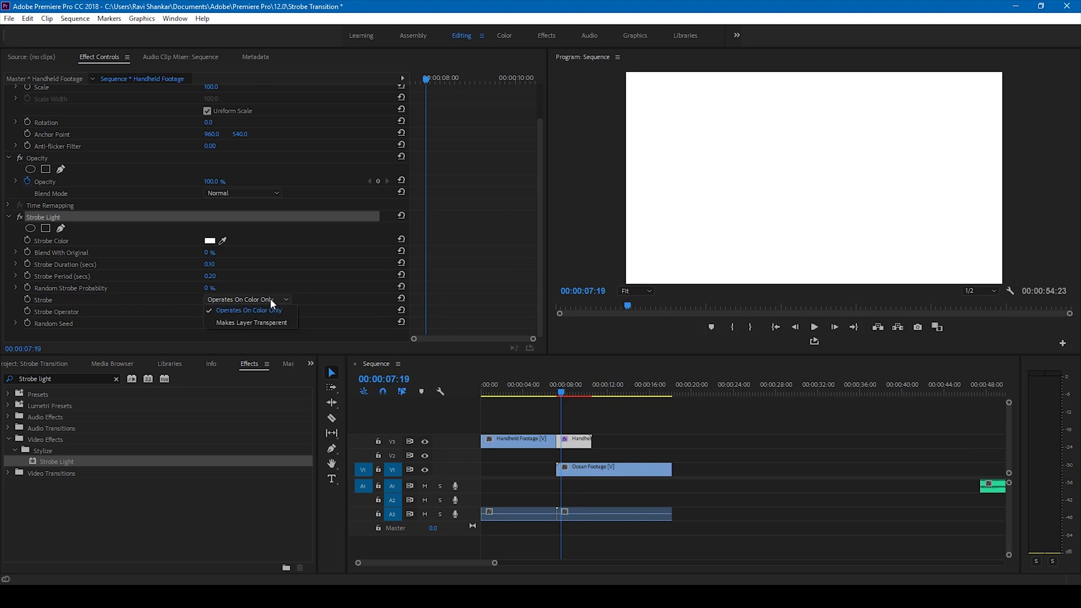
pyautogui.click(248, 322)
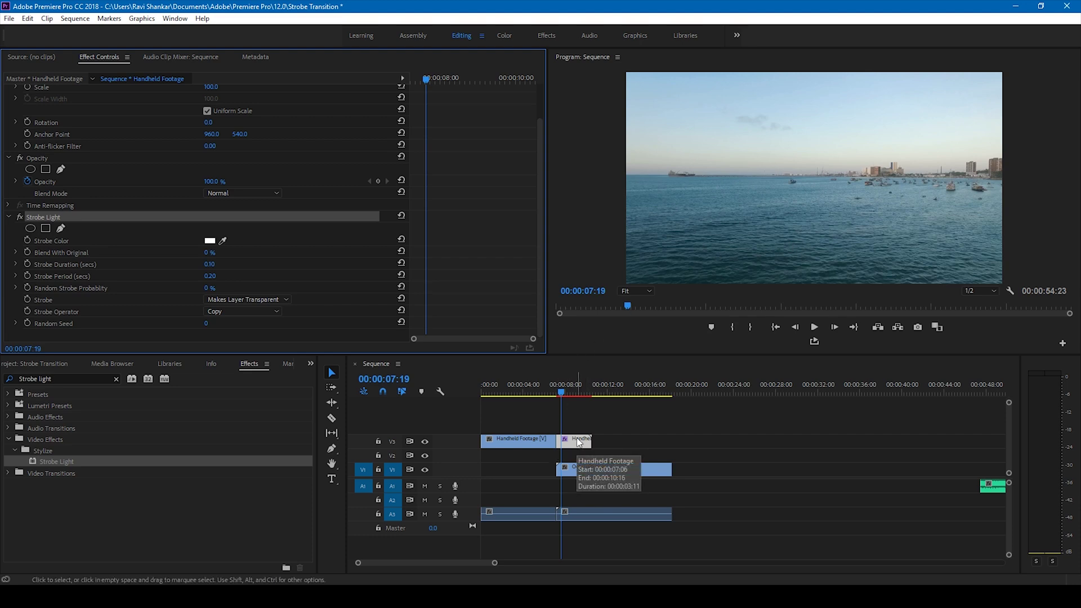
pyautogui.press('space')
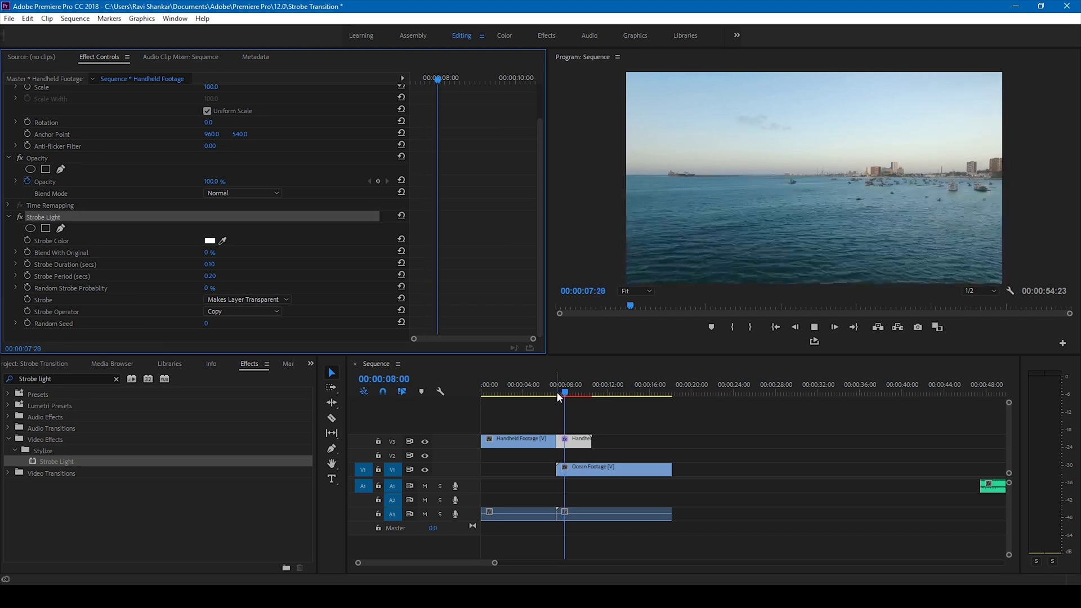
pyautogui.click(556, 395)
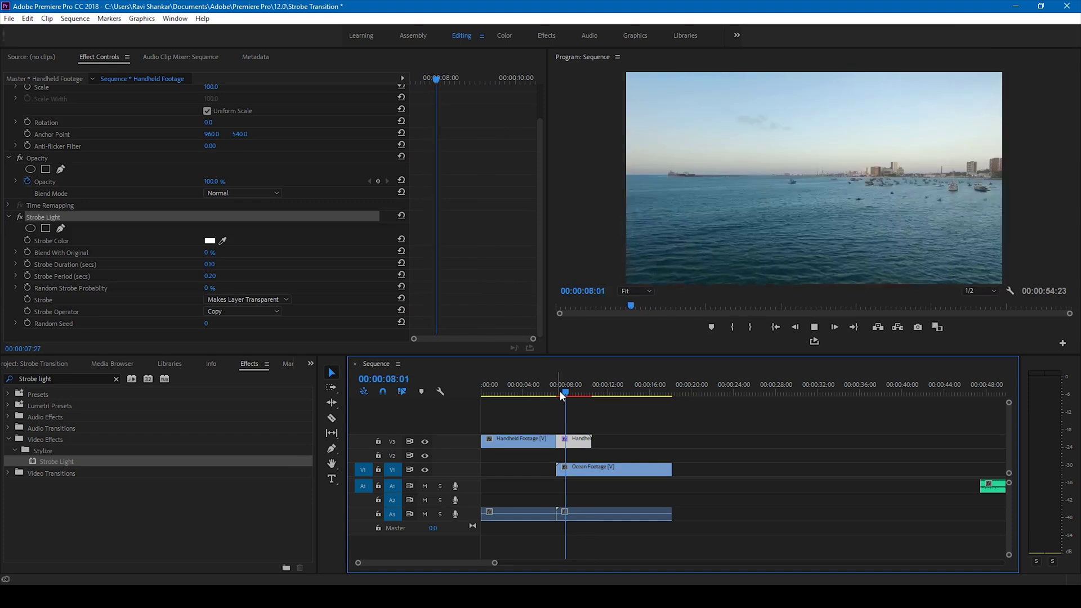
pyautogui.press('space')
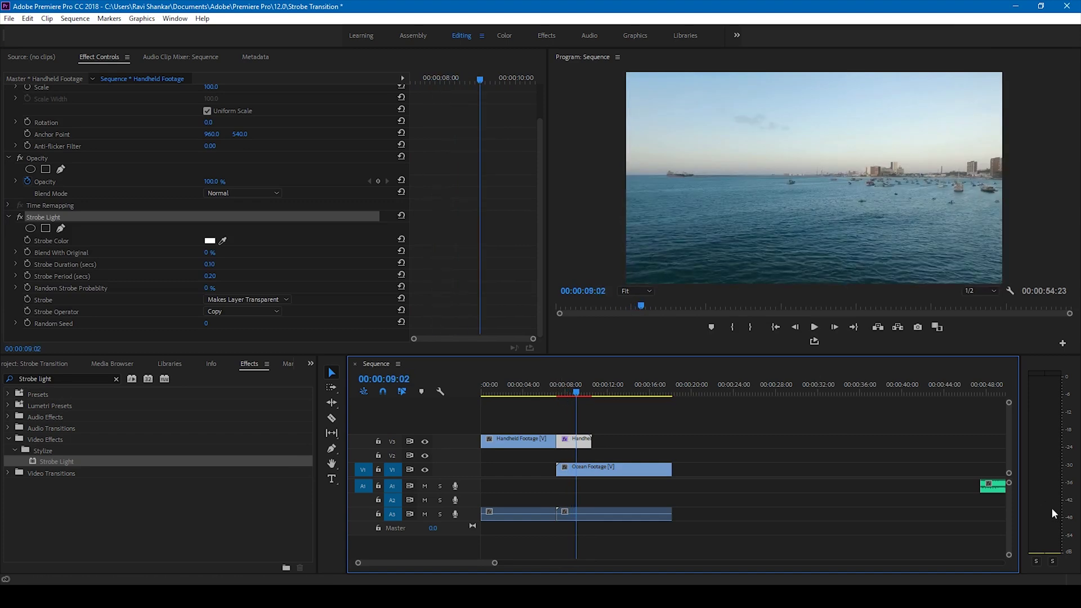
# Put Rev.mp3 on A2 trimmed to start with Ocean Footage, widen the Program monitor, and play
pyautogui.moveTo(992, 485); pyautogui.dragTo(583, 498)
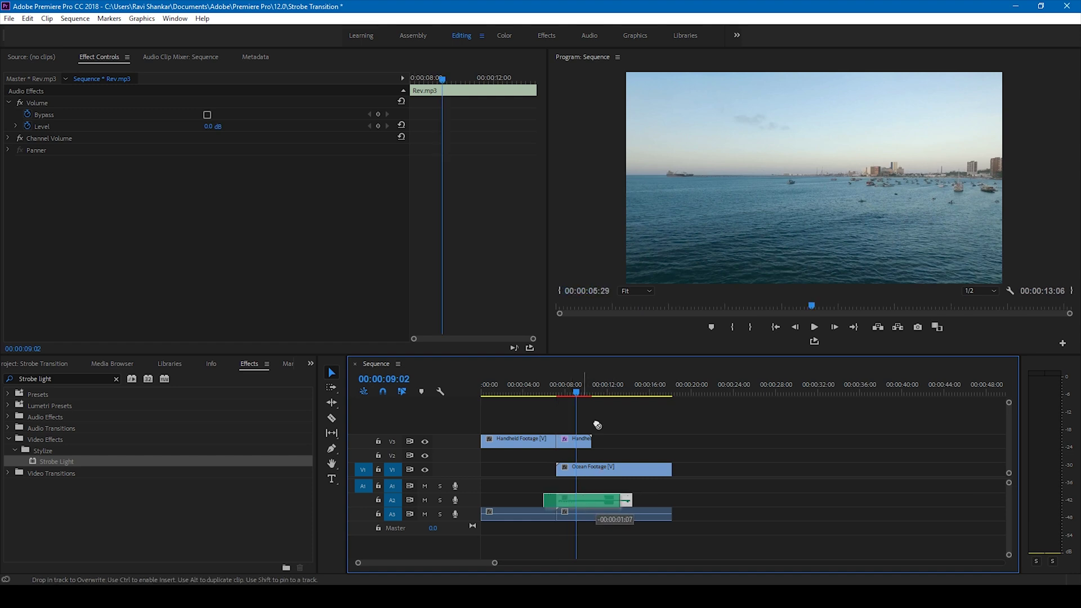
pyautogui.moveTo(597, 425); pyautogui.dragTo(597, 425)
pyautogui.click(587, 391)
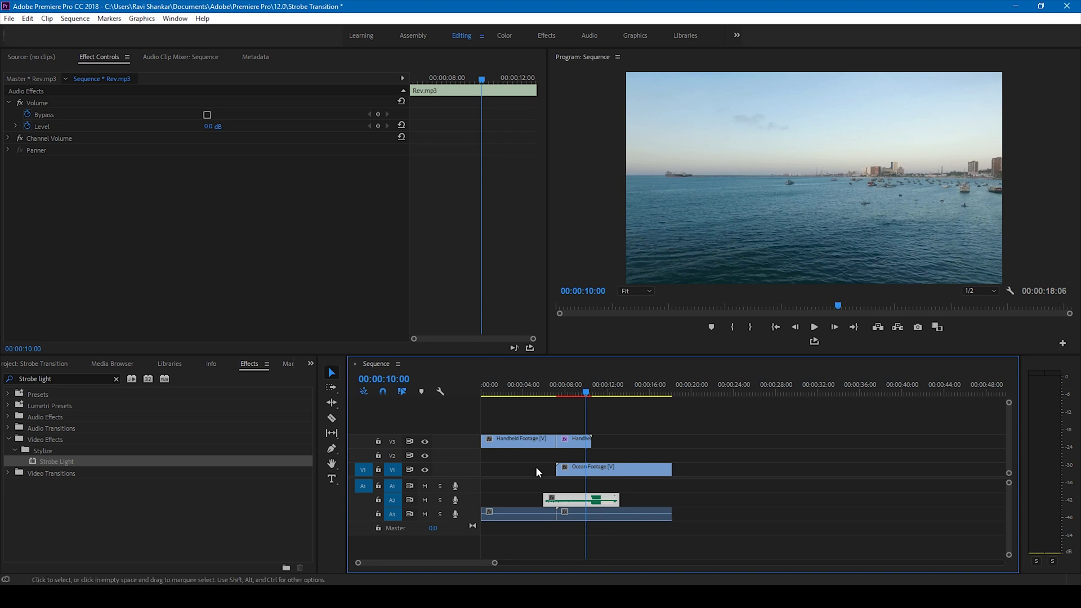
pyautogui.moveTo(555, 496); pyautogui.dragTo(556, 497)
pyautogui.moveTo(549, 259); pyautogui.dragTo(382, 280)
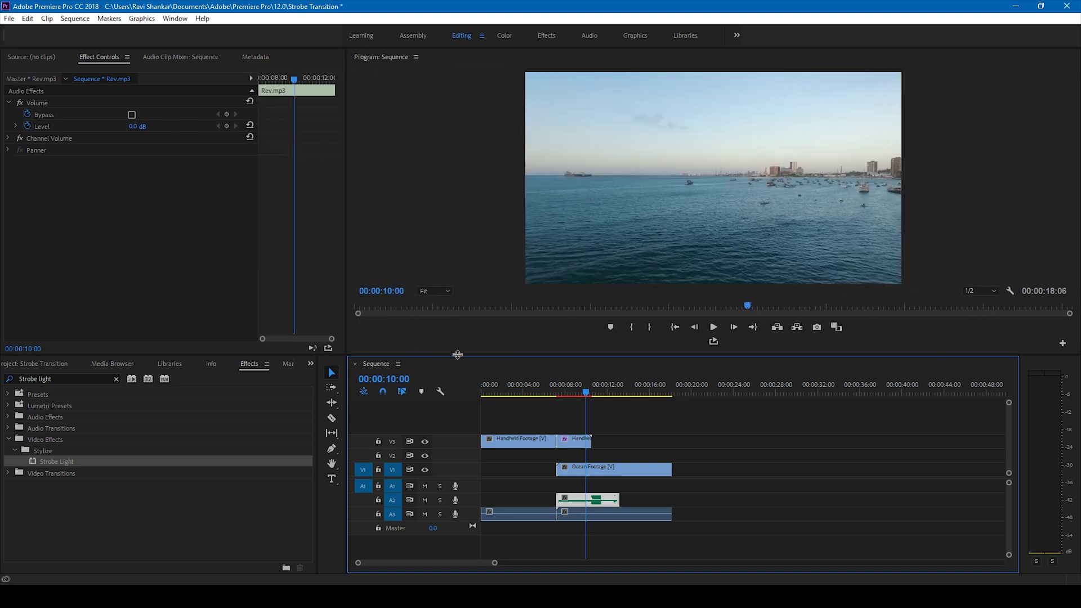
pyautogui.press('space')
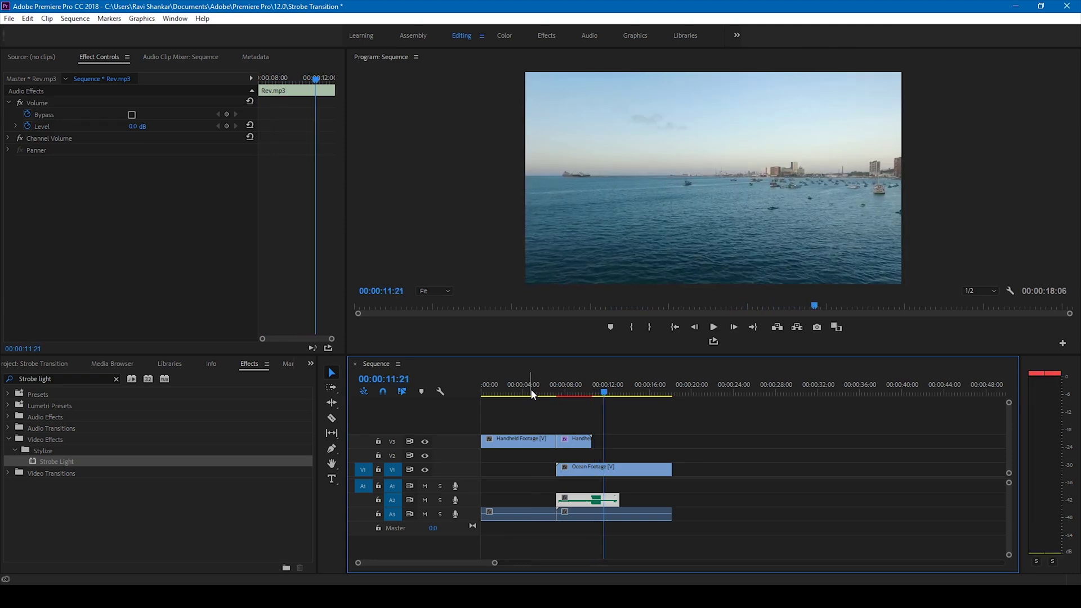
pyautogui.click(555, 393)
pyautogui.press('space')
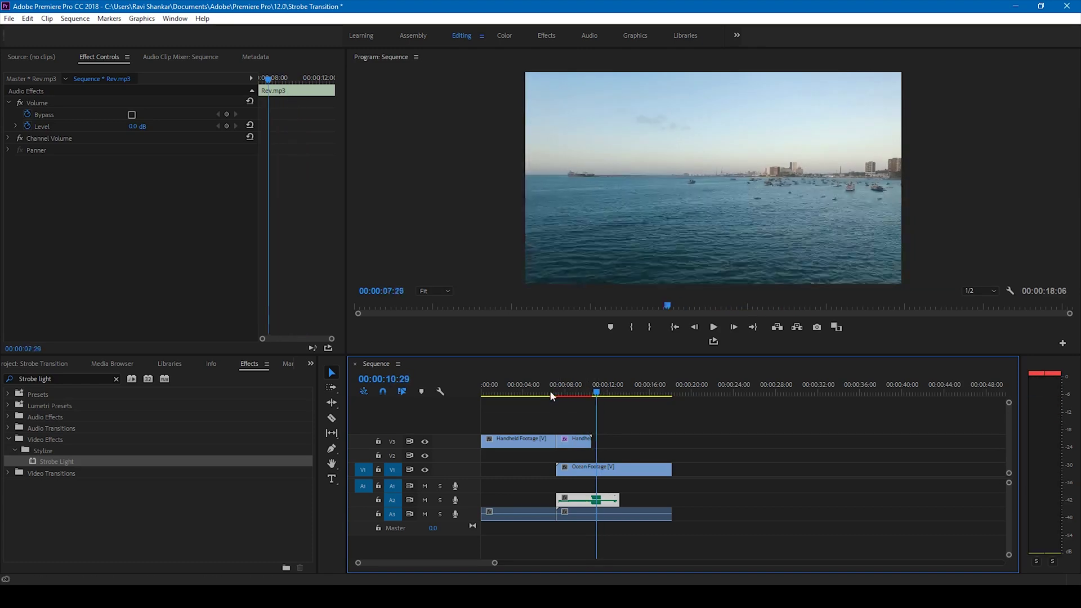
pyautogui.moveTo(601, 395); pyautogui.dragTo(530, 398)
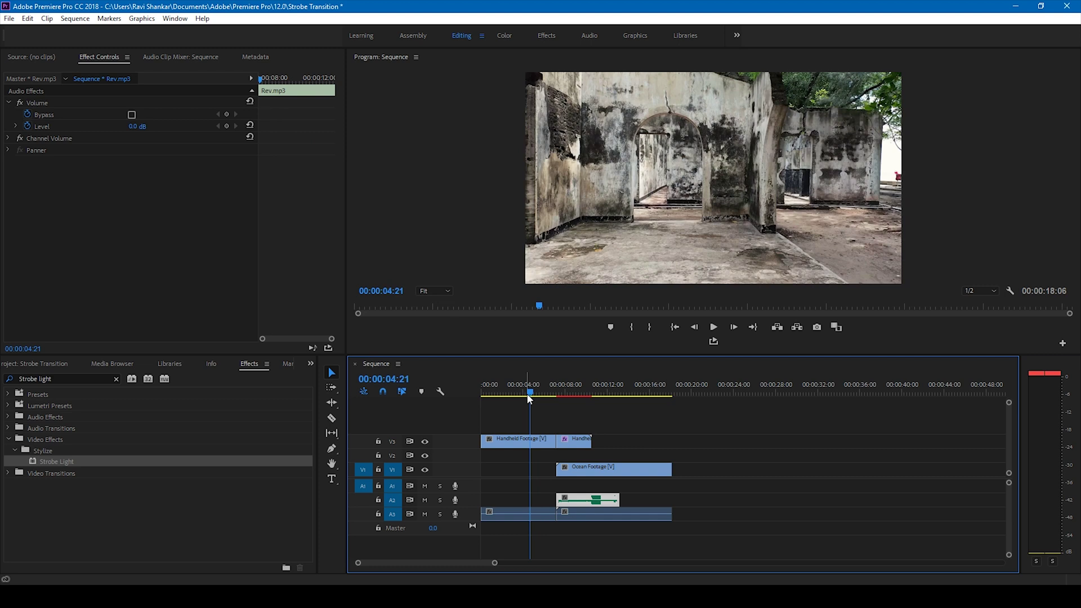